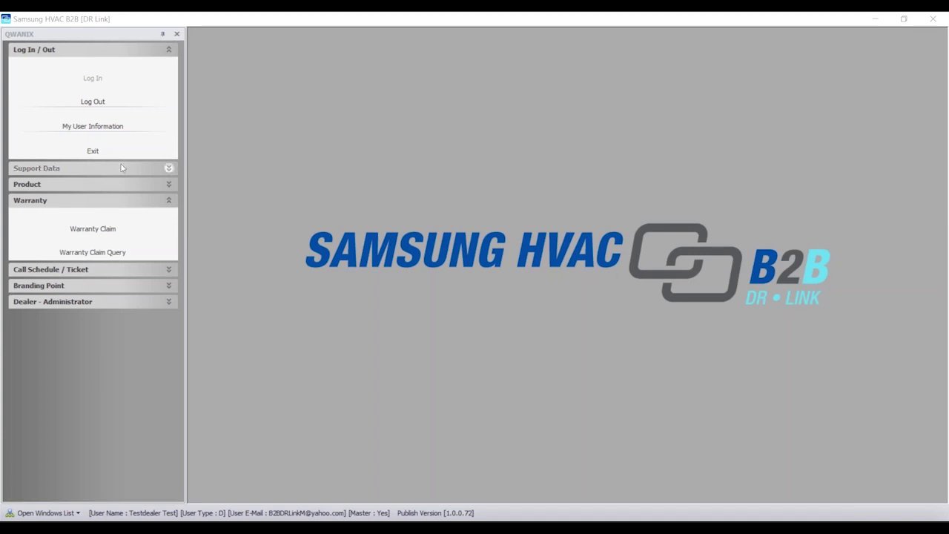
- Open the Warranty Claim window and review the Incomplete, Submitted and A.I.R. claim lists
{"action": "left_click", "coordinate": [89, 234]}
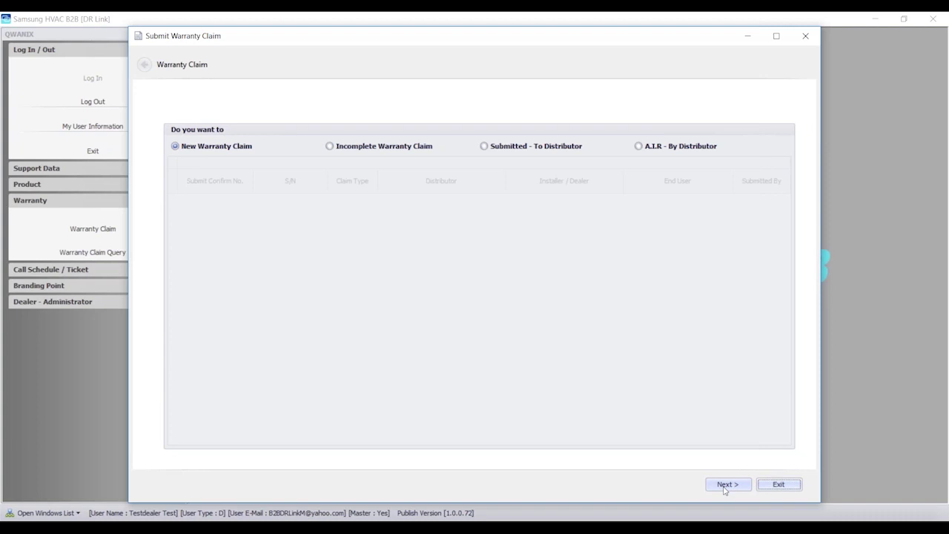
{"action": "left_click", "coordinate": [330, 147]}
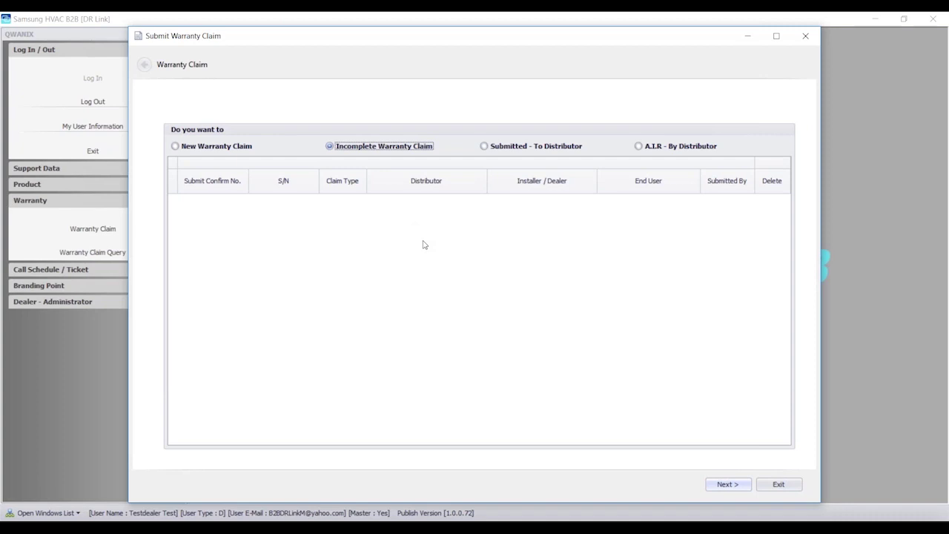
{"action": "left_click", "coordinate": [484, 146]}
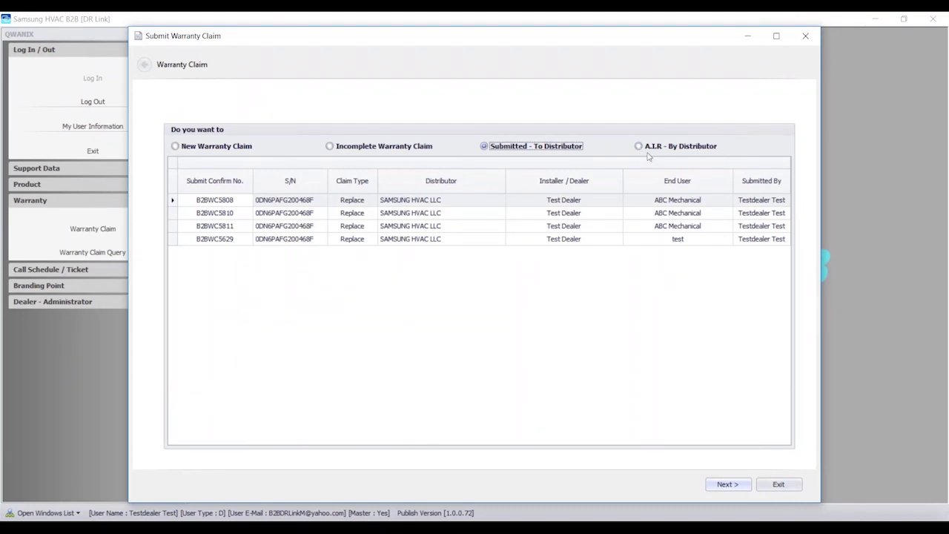
{"action": "left_click", "coordinate": [638, 147]}
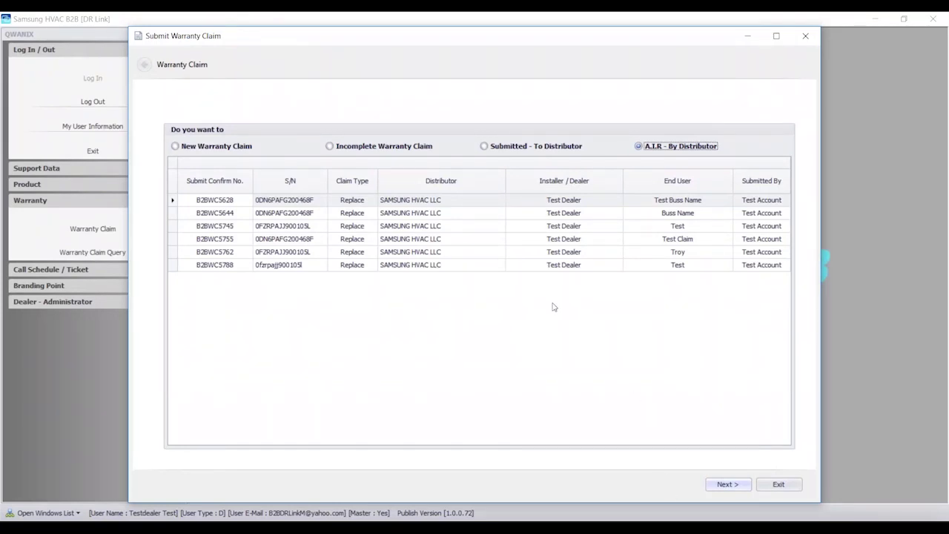
{"action": "left_click", "coordinate": [175, 147]}
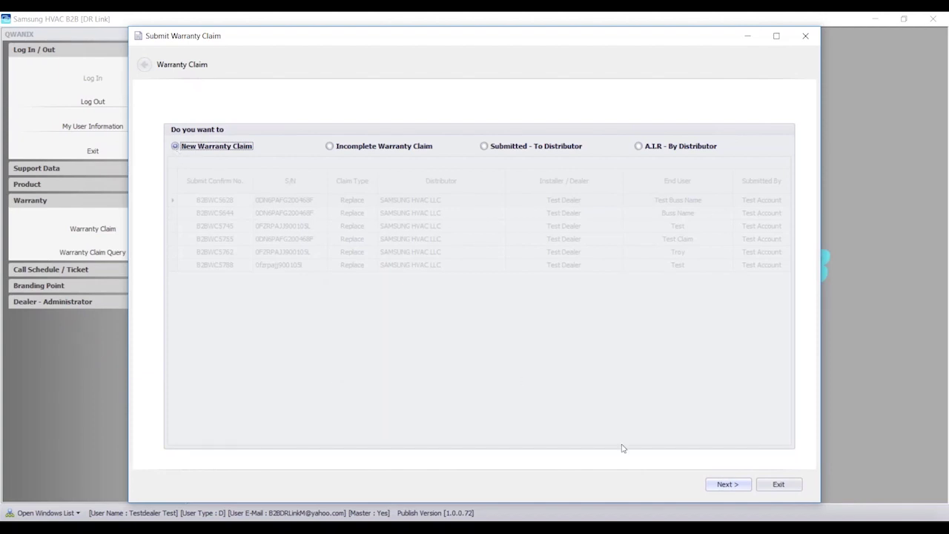
{"action": "left_click", "coordinate": [724, 486]}
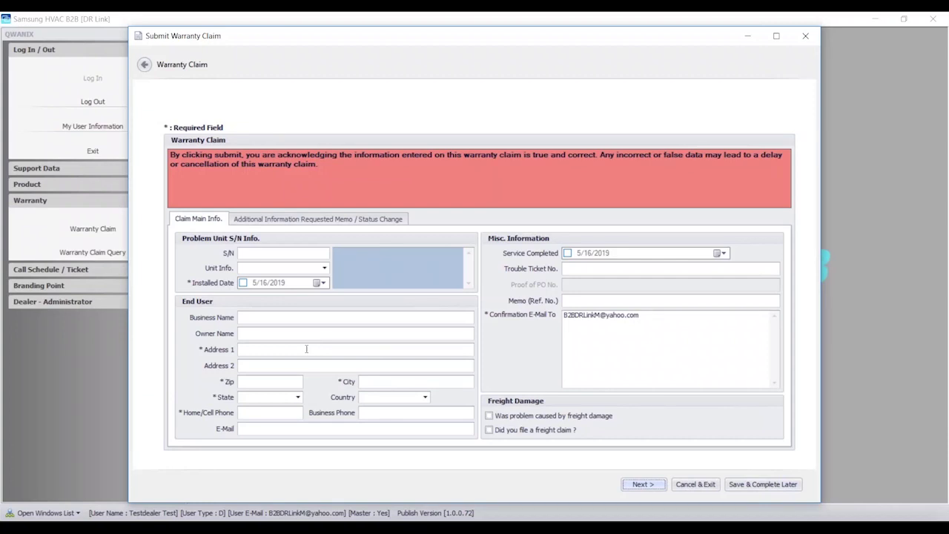
{"action": "left_click", "coordinate": [252, 252]}
{"action": "type", "text": "0DN6PAFG200468F"}
- Look up the unit by its serial and accept the registered end user's address and phone
{"action": "key", "text": "Tab"}
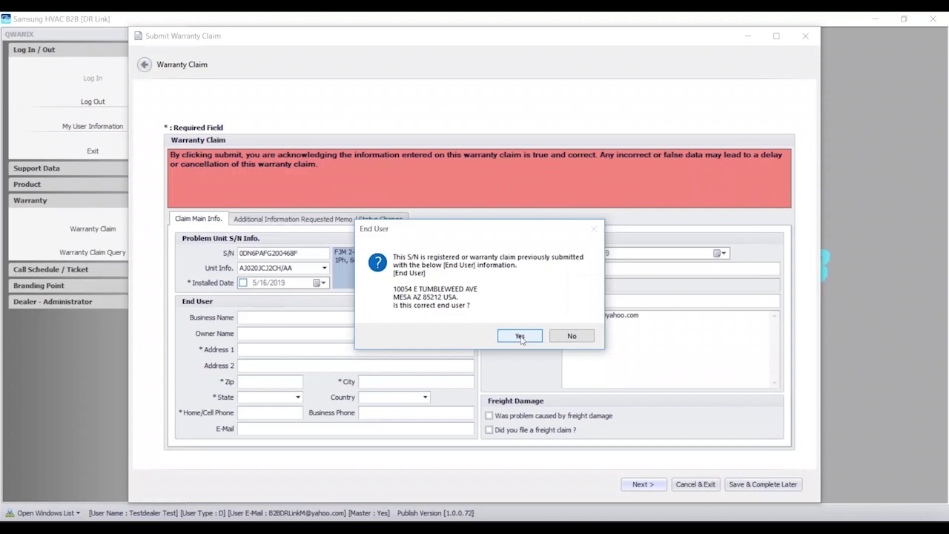
{"action": "left_click", "coordinate": [520, 336]}
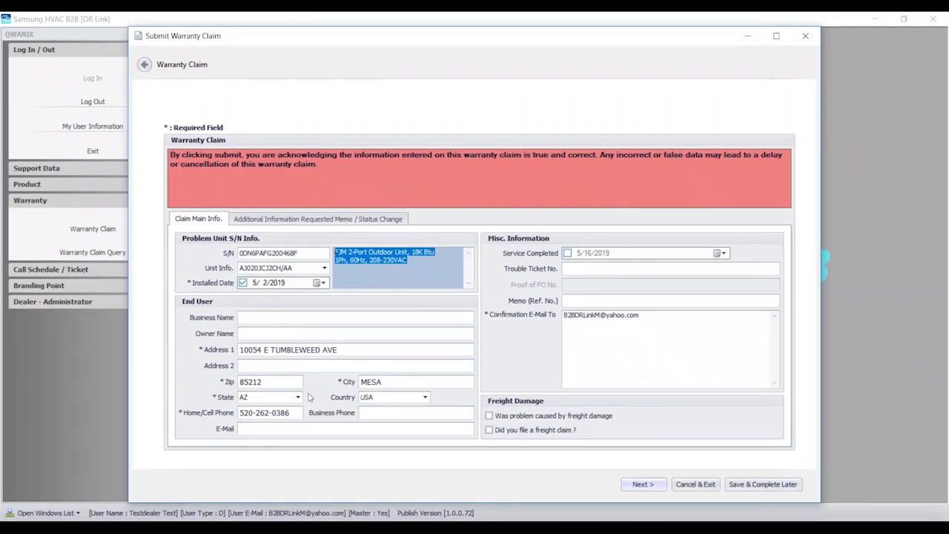
{"action": "left_click", "coordinate": [267, 317]}
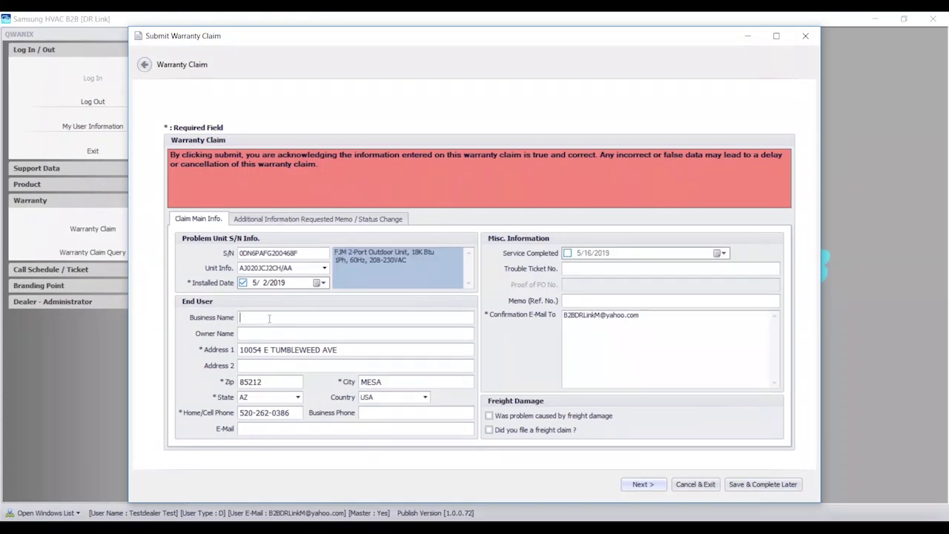
- Enter 'ABC Mechanical' as the end user's business name, fixing the typo
{"action": "left_click", "coordinate": [267, 333]}
{"action": "left_click", "coordinate": [273, 333]}
{"action": "left_click", "coordinate": [280, 316]}
{"action": "type", "text": "AV"}
{"action": "key", "text": "BackSpace"}
{"action": "type", "text": "BC Mechanical"}
- Set the service completed date to May 15, 2019, then move to Trouble Ticket No. and confirmation e-mail
{"action": "left_click", "coordinate": [729, 255]}
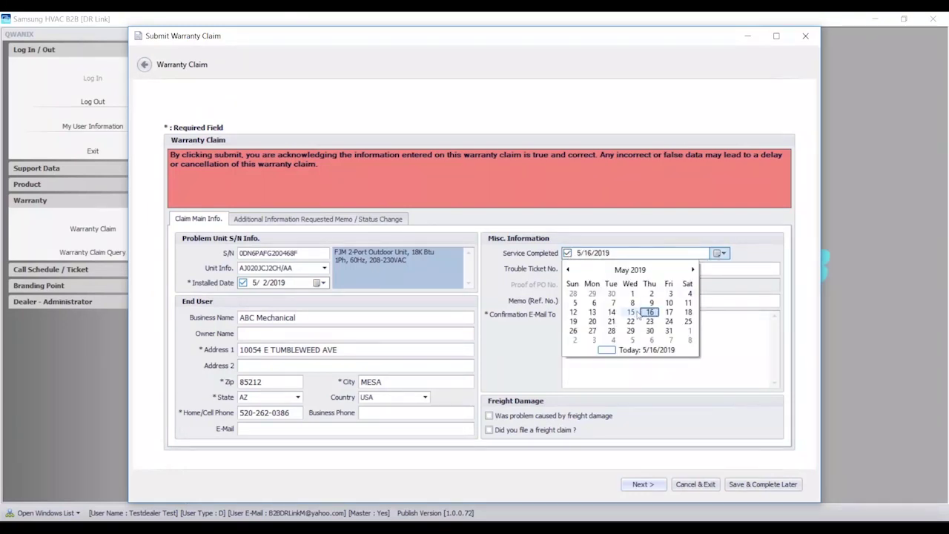
{"action": "left_click", "coordinate": [630, 312]}
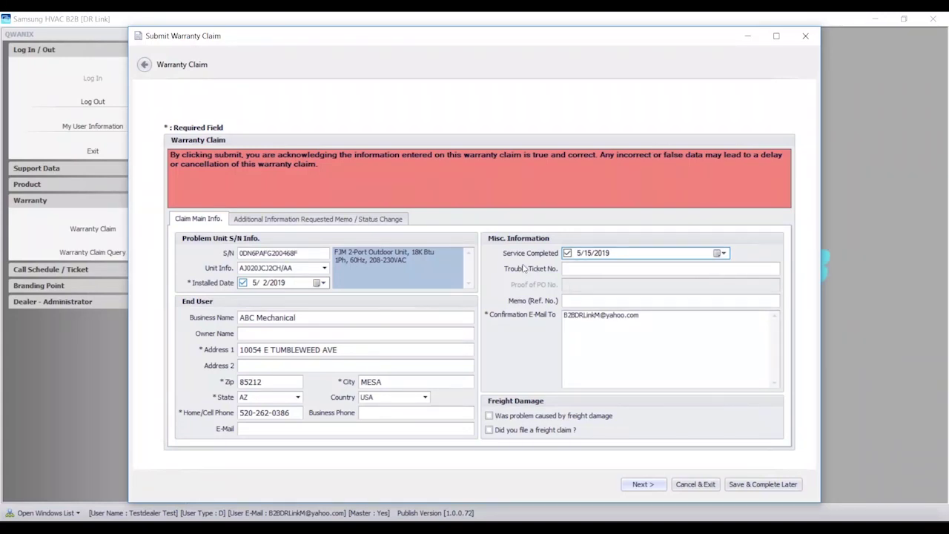
{"action": "left_click", "coordinate": [580, 270]}
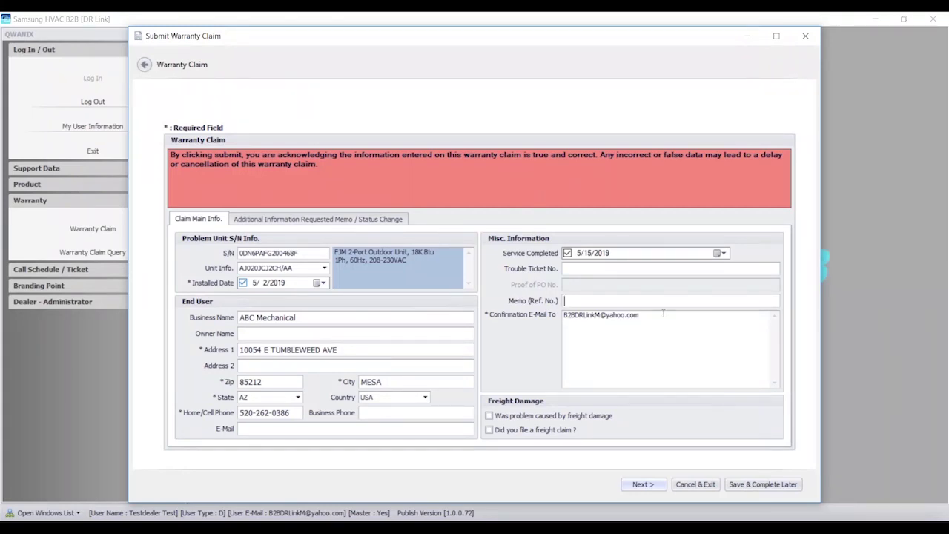
{"action": "left_click", "coordinate": [679, 329]}
{"action": "type", "text": ";nnnnnn"}
{"action": "key", "text": "BackSpace"}
{"action": "key", "text": "BackSpace"}
{"action": "key", "text": "BackSpace"}
{"action": "key", "text": "BackSpace"}
{"action": "key", "text": "BackSpace"}
{"action": "key", "text": "BackSpace"}
{"action": "key", "text": "BackSpace"}
- Check the memo and status history, return to Claim Main Info, and advance to the next page
{"action": "left_click", "coordinate": [299, 222]}
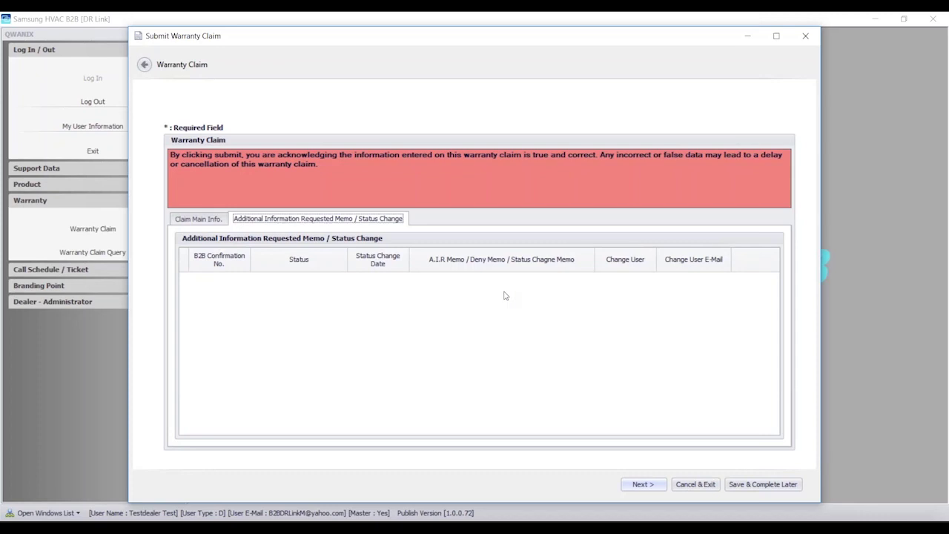
{"action": "left_click", "coordinate": [197, 220]}
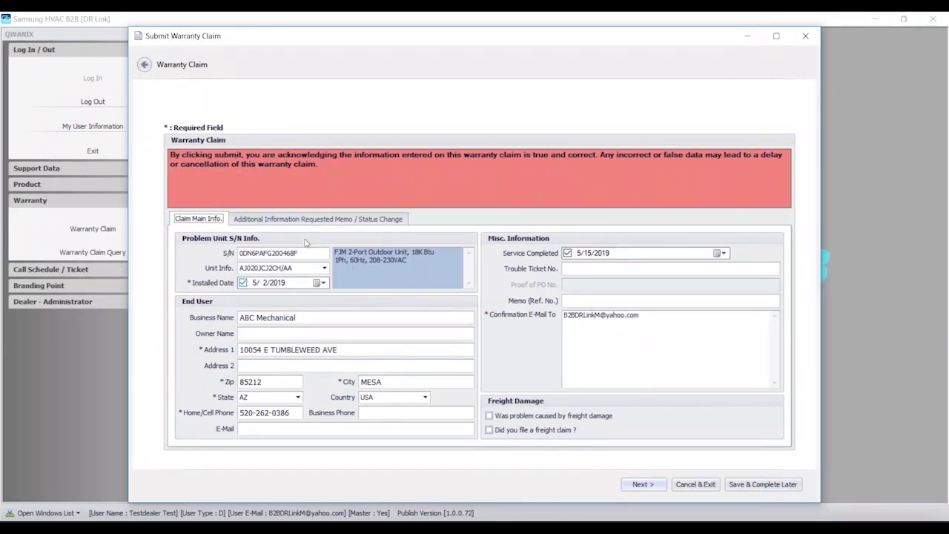
{"action": "left_click", "coordinate": [639, 483]}
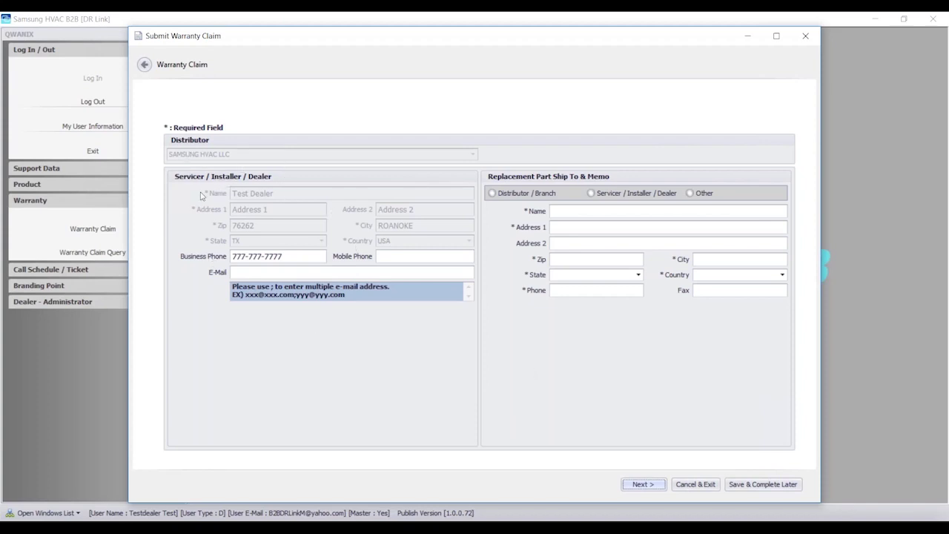
- Enter the dealer's mobile phone number and a value in the E-Mail field
{"action": "left_click", "coordinate": [299, 257]}
{"action": "left_click_drag", "start_coordinate": [299, 258], "coordinate": [230, 258]}
{"action": "left_click", "coordinate": [407, 257]}
{"action": "type", "text": "88888"}
{"action": "key", "text": "Tab"}
{"action": "type", "text": "8888888"}
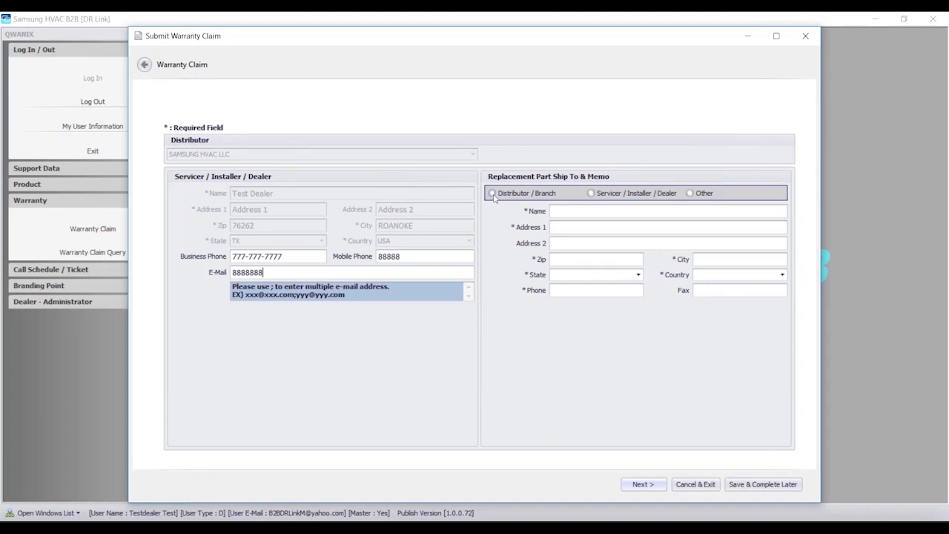
- Compare the ship-to options and settle on Servicer / Installer / Dealer for the replacement part
{"action": "left_click", "coordinate": [492, 194]}
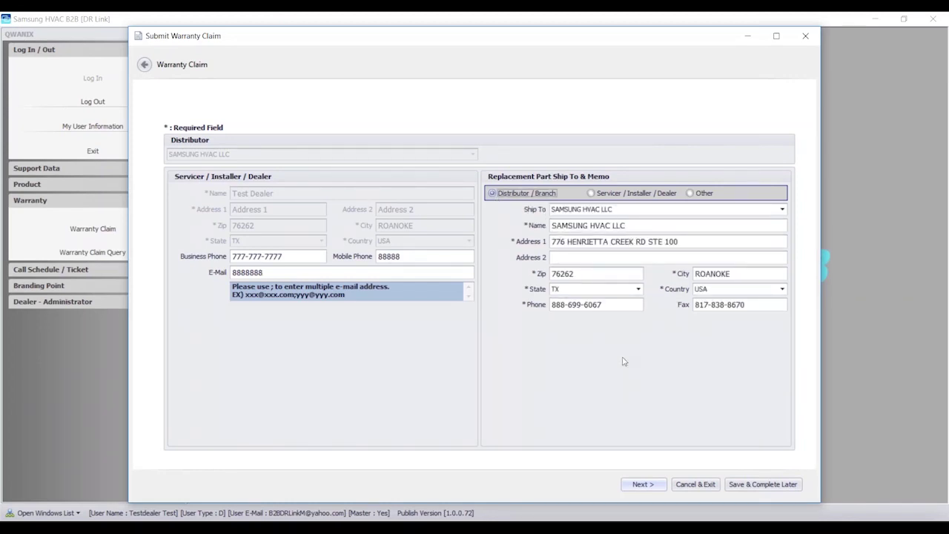
{"action": "left_click", "coordinate": [591, 193]}
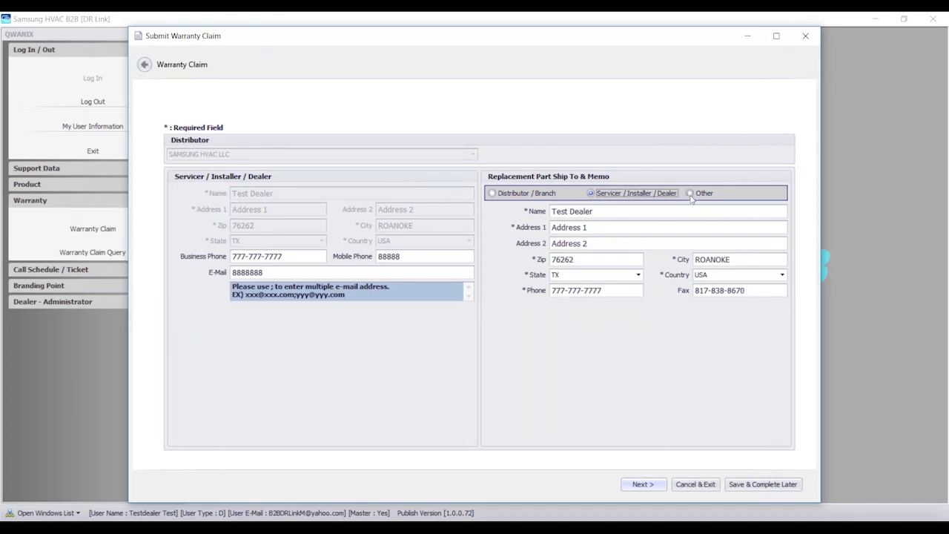
{"action": "left_click", "coordinate": [690, 194]}
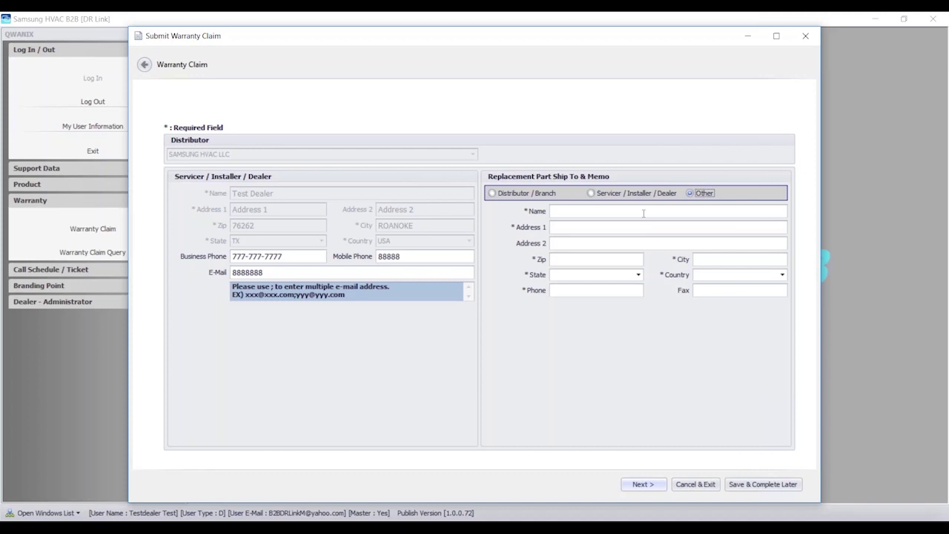
{"action": "left_click", "coordinate": [592, 193]}
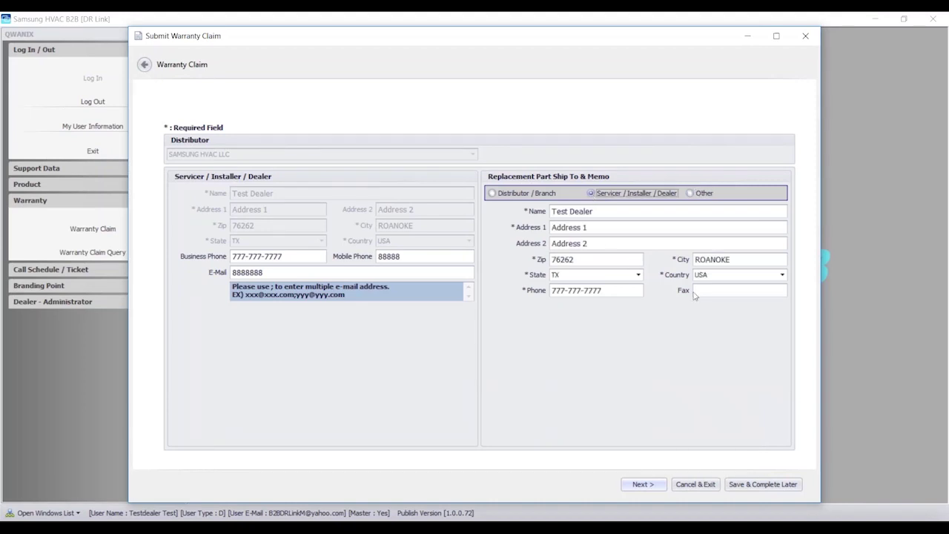
- On the Shipping Instruction page, append ';' to the confirmation e-mail and add a pick-up-on-arrival TAG note
{"action": "left_click", "coordinate": [643, 484]}
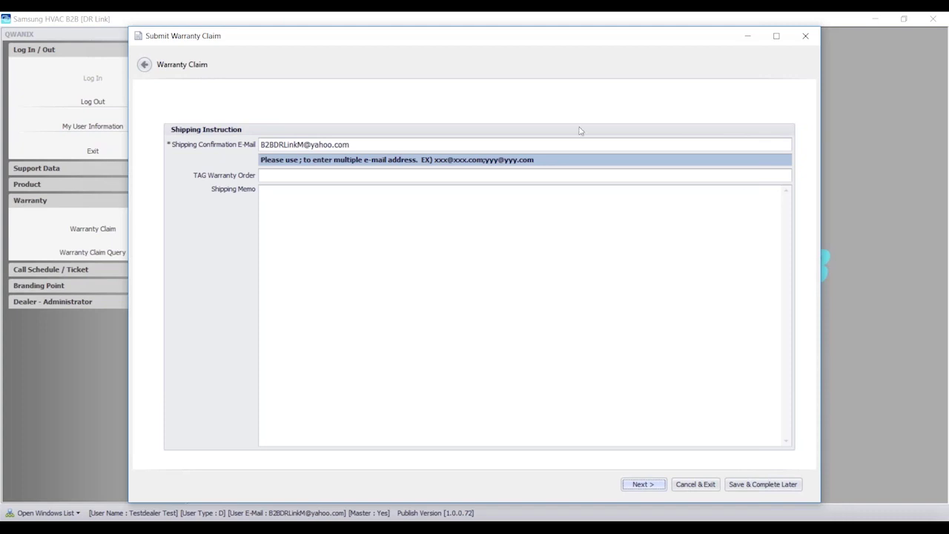
{"action": "left_click", "coordinate": [387, 144]}
{"action": "type", "text": ";"}
{"action": "left_click", "coordinate": [288, 179]}
{"action": "type", "text": "Have Joe pick up part"}
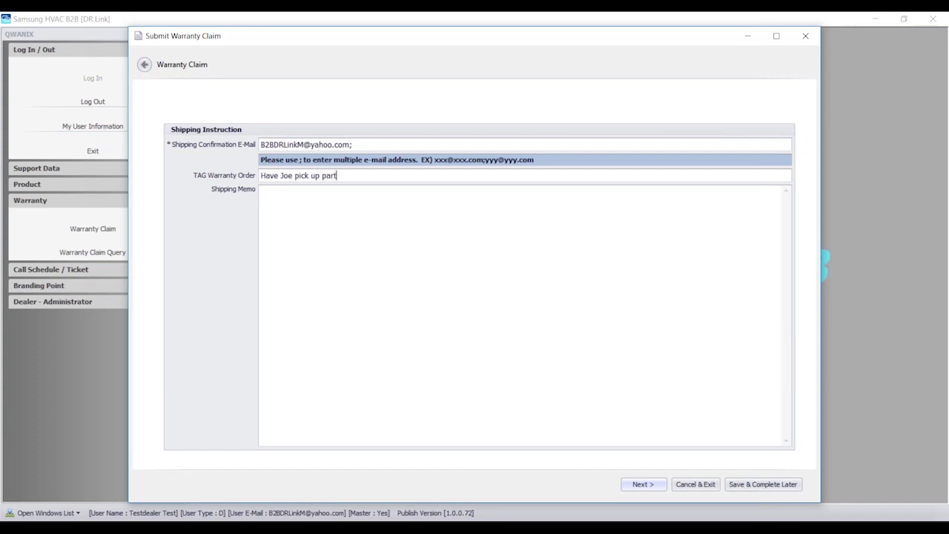
{"action": "type", "text": " when it arrives"}
- Move into the Shipping Memo box, then proceed to the Replacement Part(s) and Problem / Cause page
{"action": "left_click", "coordinate": [281, 195]}
{"action": "left_click", "coordinate": [656, 485]}
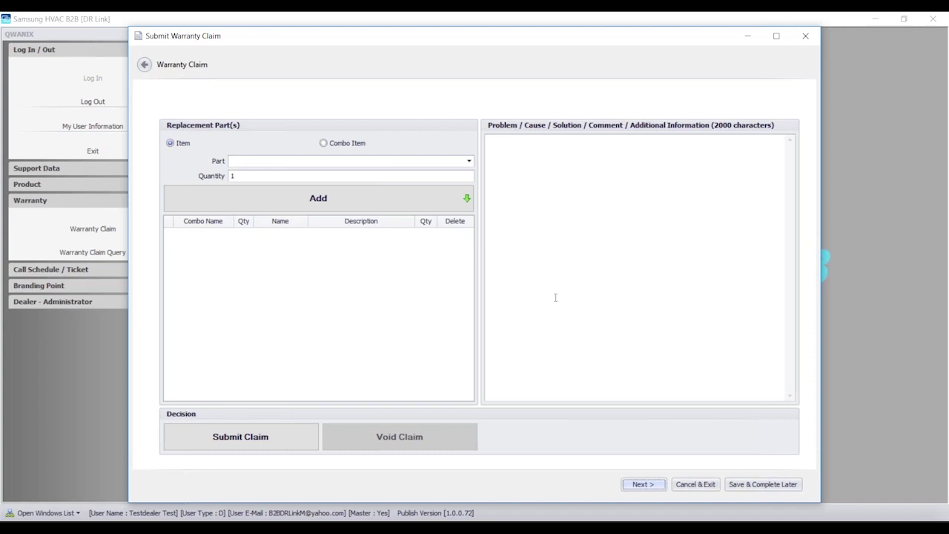
- Add part 07133009, the electronic expansion valve assembly, at quantity 1 to the replacement parts
{"action": "left_click", "coordinate": [382, 162]}
{"action": "scroll", "coordinate": [383, 163], "scroll_direction": "down", "scroll_amount": 2}
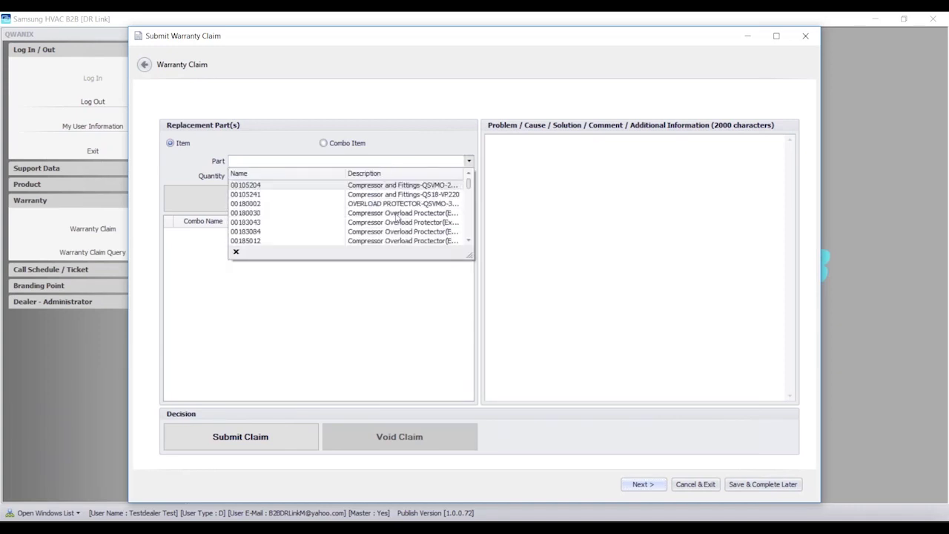
{"action": "left_click", "coordinate": [391, 162]}
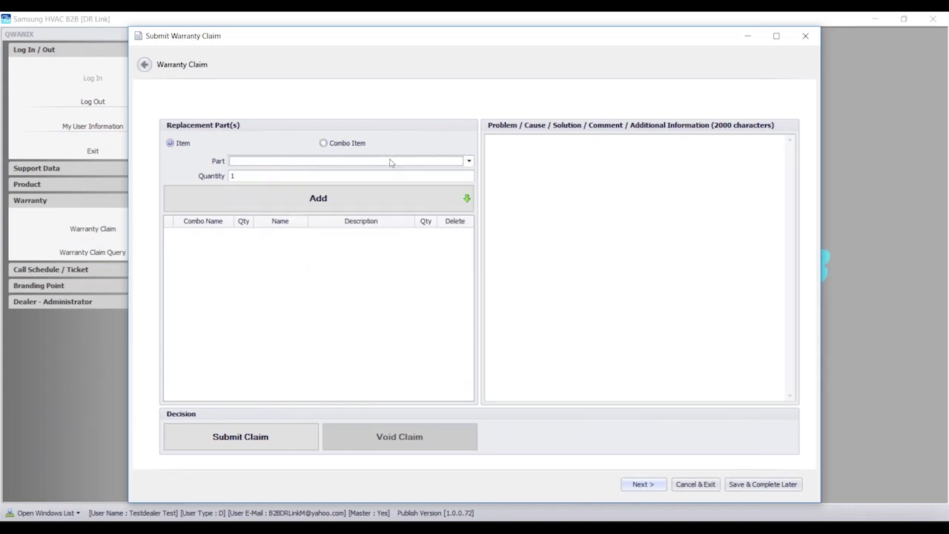
{"action": "type", "text": "07"}
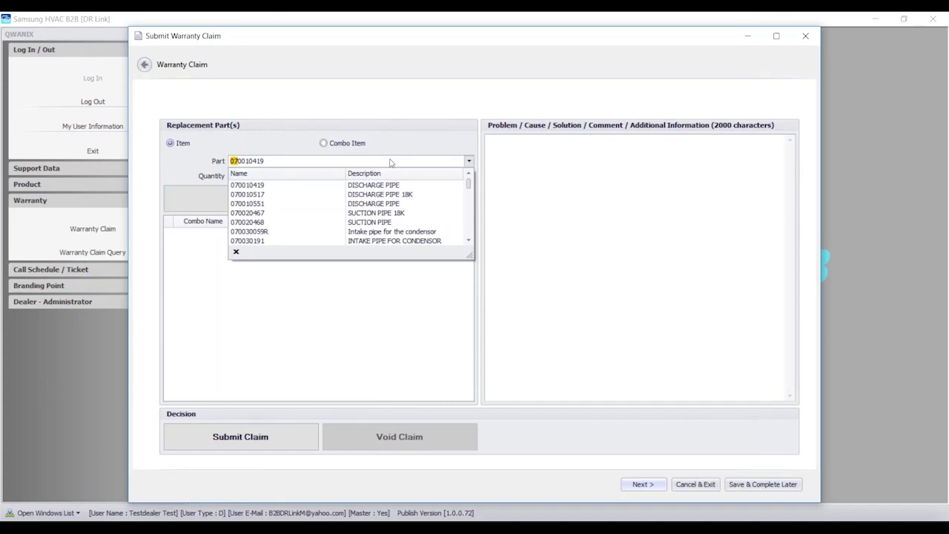
{"action": "type", "text": "133"}
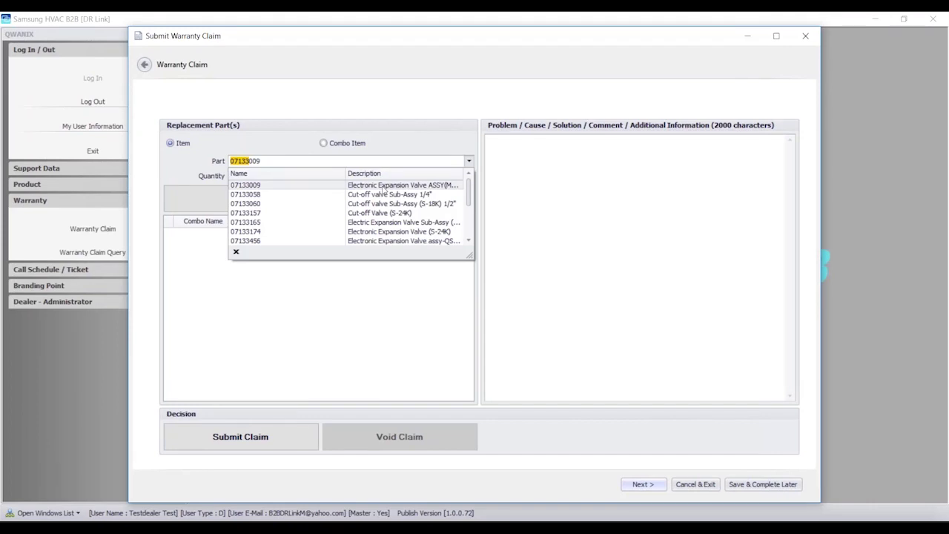
{"action": "left_click", "coordinate": [383, 187]}
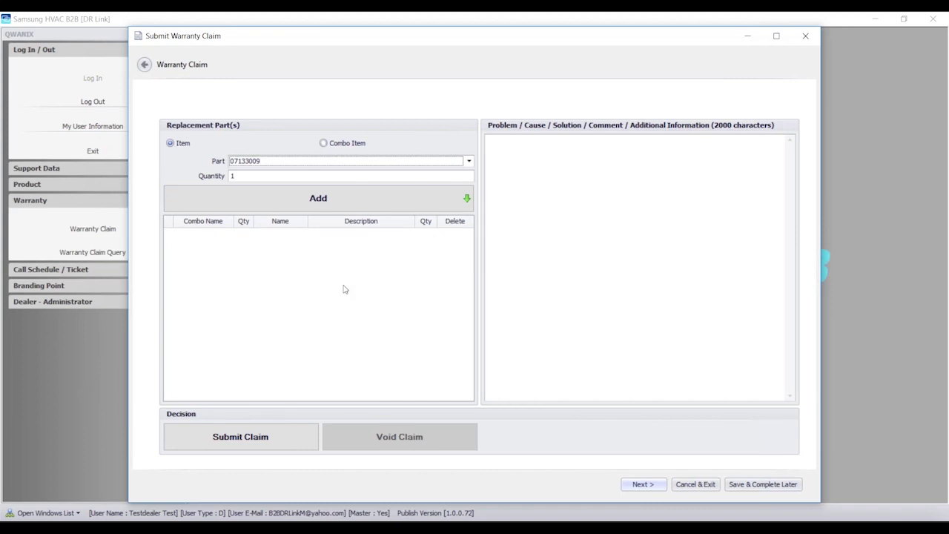
{"action": "left_click", "coordinate": [312, 208]}
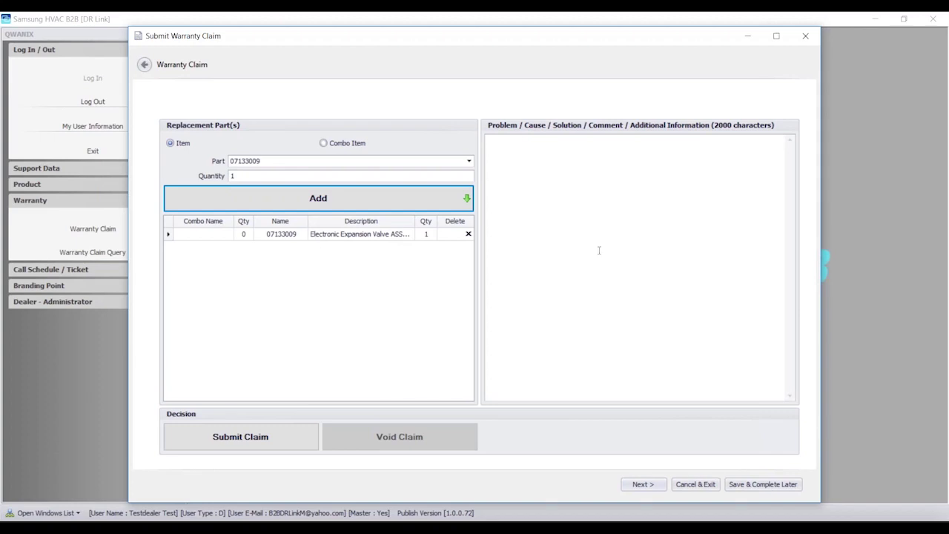
- Enter 'Problem: Defective EEV' in the Problem/Cause text box
{"action": "left_click", "coordinate": [573, 152]}
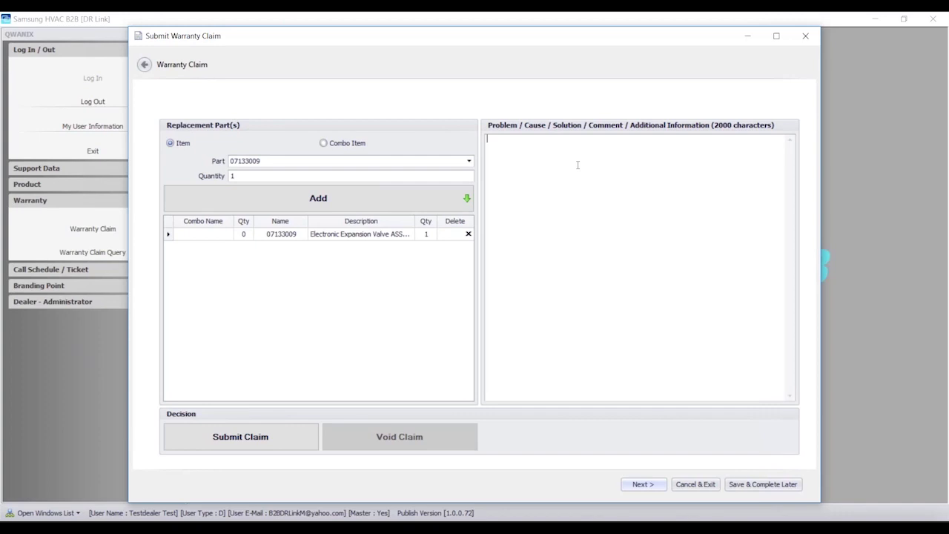
{"action": "type", "text": "Pr"}
{"action": "key", "text": "BackSpace"}
{"action": "type", "text": "roc"}
{"action": "key", "text": "BackSpace"}
{"action": "type", "text": "ble"}
{"action": "key", "text": "BackSpace"}
{"action": "key", "text": "BackSpace"}
{"action": "type", "text": "lem"}
{"action": "key", "text": "BackSpace"}
{"action": "key", "text": "BackSpace"}
{"action": "key", "text": "BackSpace"}
{"action": "type", "text": "lem:  Defective EEV"}
- Add cause Stuck Valve, solution Replace Valve, and note 'Validated that valve was stuck due to no temp change across coil.'
{"action": "key", "text": "Return"}
{"action": "type", "text": "Caus"}
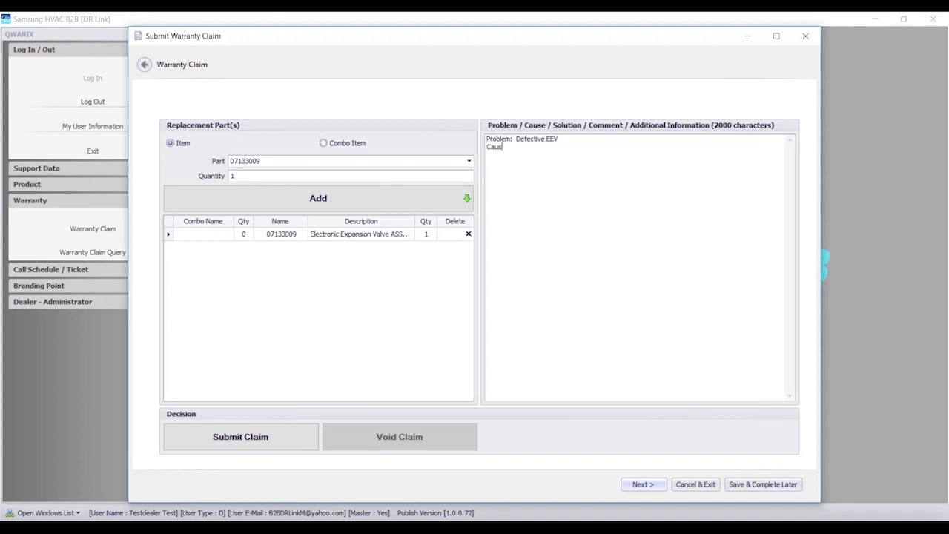
{"action": "type", "text": "e: "}
{"action": "type", "text": "Stuck V"}
{"action": "type", "text": "alve"}
{"action": "type", "text": "Sol"}
{"action": "type", "text": "ution: "}
{"action": "type", "text": "Replace "}
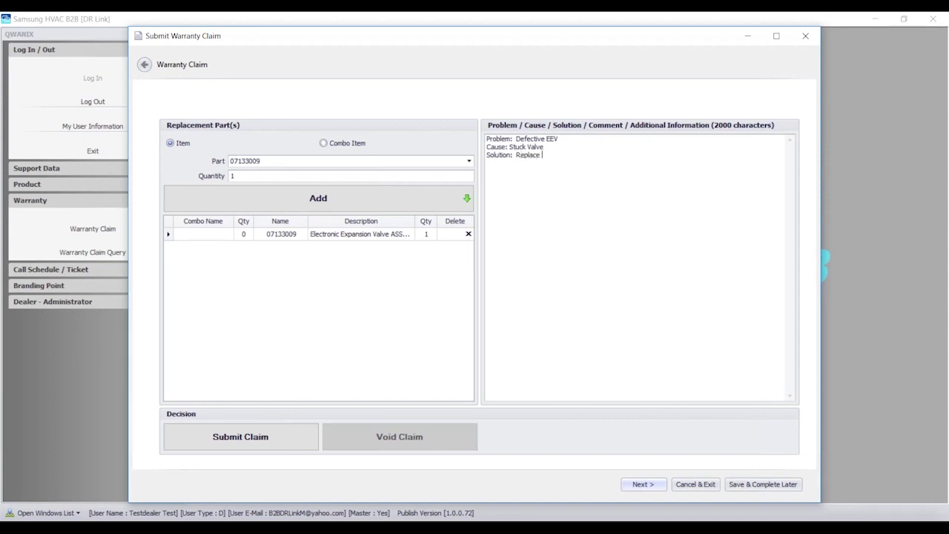
{"action": "type", "text": "Valve "}
{"action": "type", "text": "Validated"}
{"action": "type", "text": " that "}
{"action": "type", "text": "valve was stuck "}
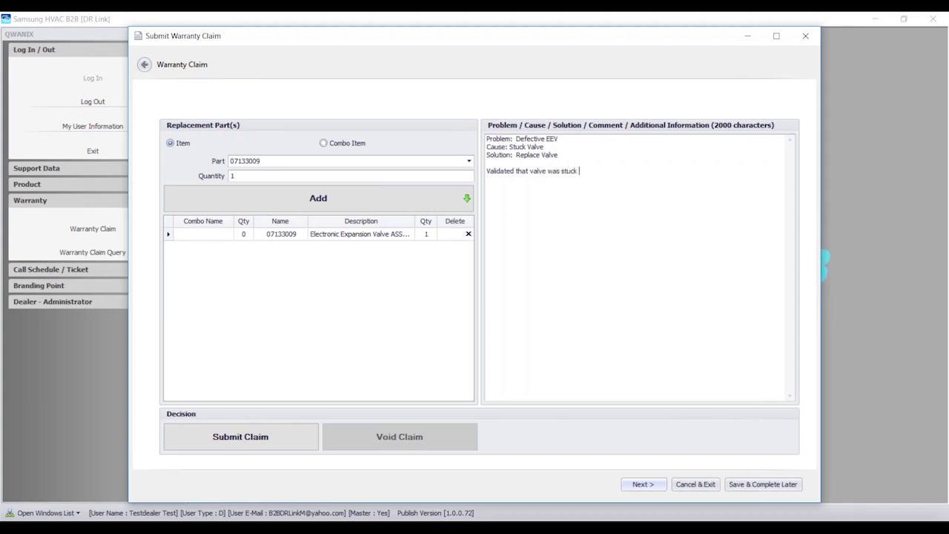
{"action": "type", "text": "by"}
{"action": "key", "text": "BackSpace"}
{"action": "key", "text": "BackSpace"}
{"action": "key", "text": "BackSpace"}
{"action": "type", "text": "due to no temp change across coil."}
- Submit the warranty claim, confirming Yes and acknowledging the mail-sent notice
{"action": "left_click", "coordinate": [634, 484]}
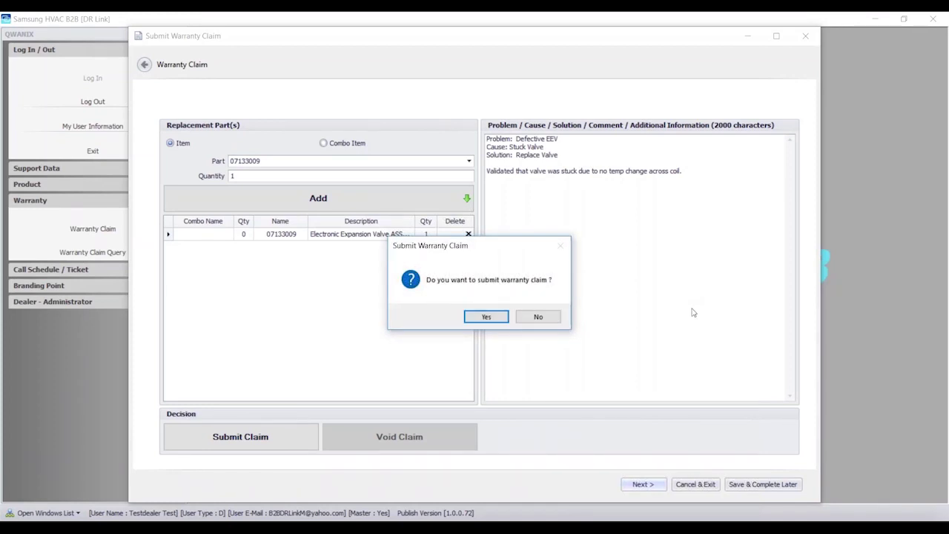
{"action": "left_click", "coordinate": [493, 317]}
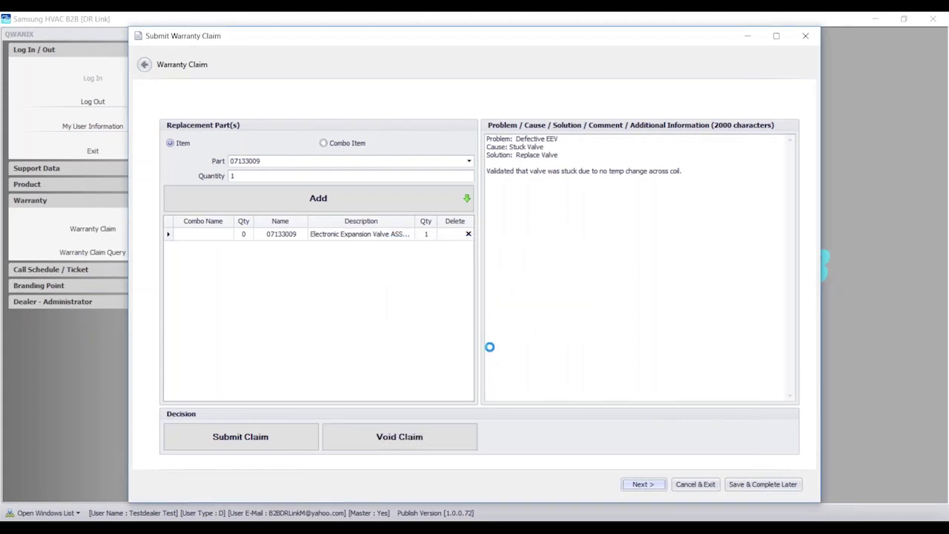
{"action": "left_click", "coordinate": [539, 316]}
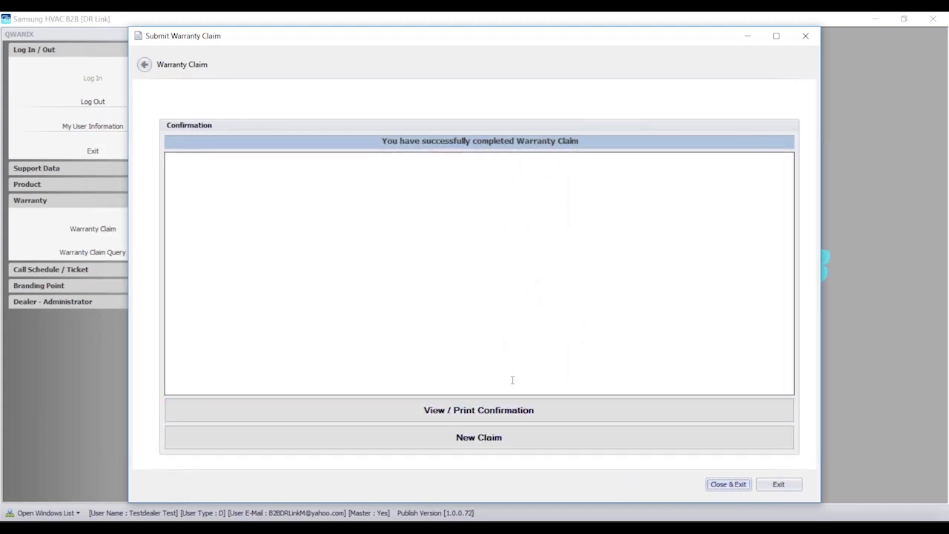
{"action": "left_click", "coordinate": [501, 409]}
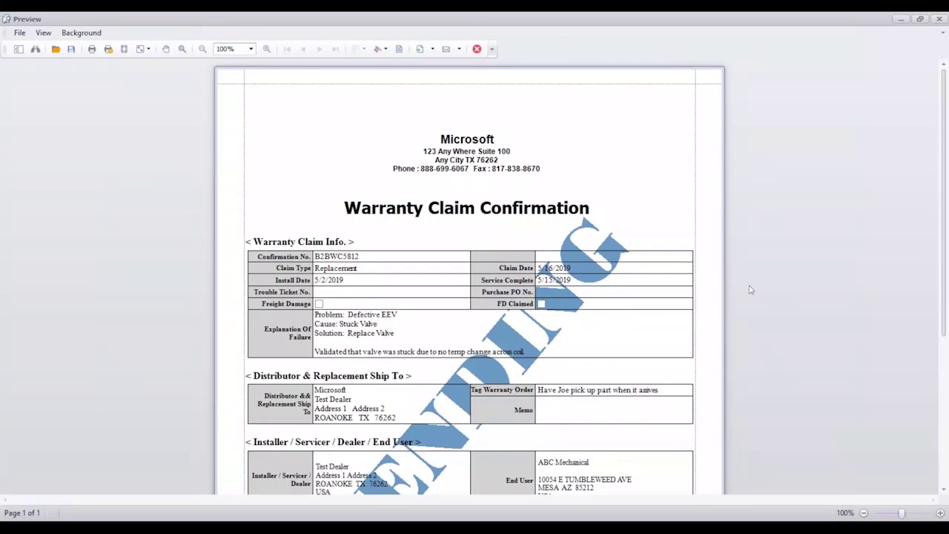
{"action": "scroll", "coordinate": [755, 289], "scroll_direction": "down", "scroll_amount": 1}
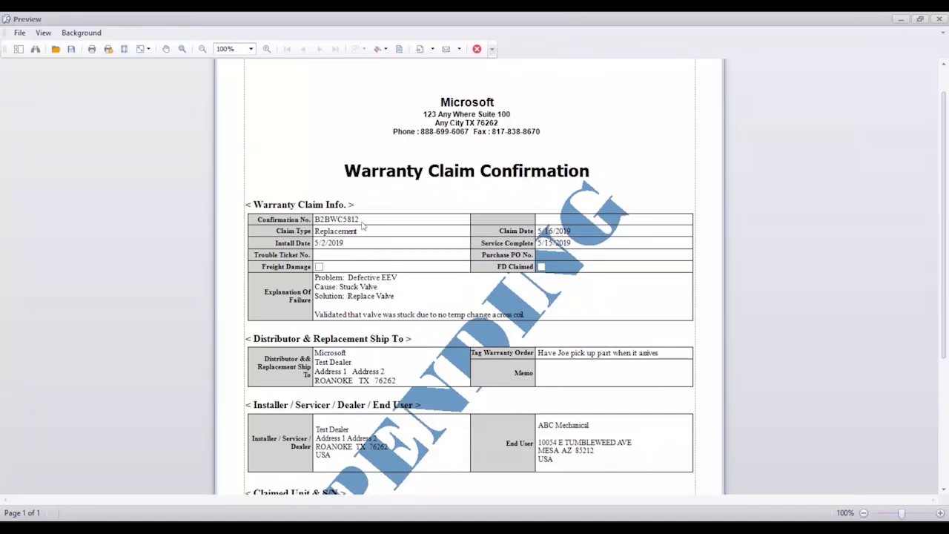
{"action": "left_click", "coordinate": [335, 221]}
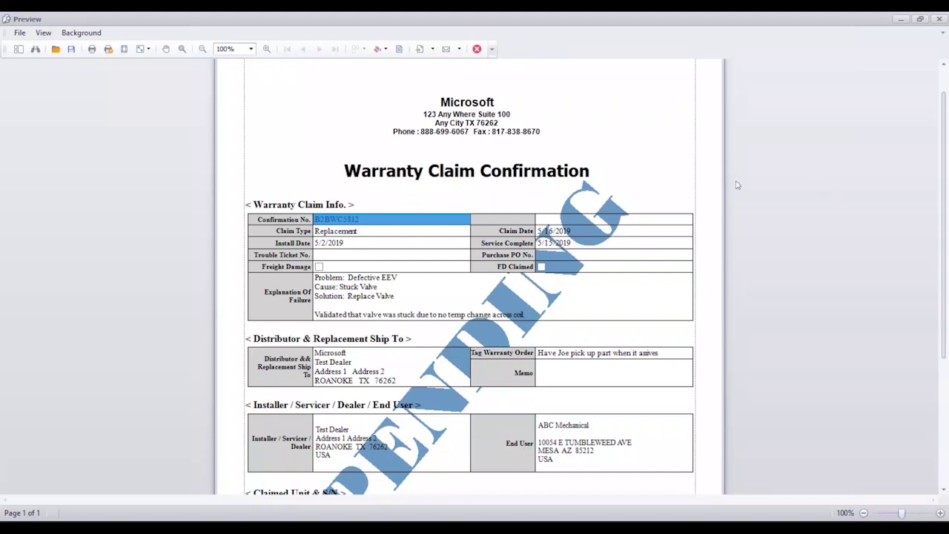
{"action": "left_click", "coordinate": [908, 212]}
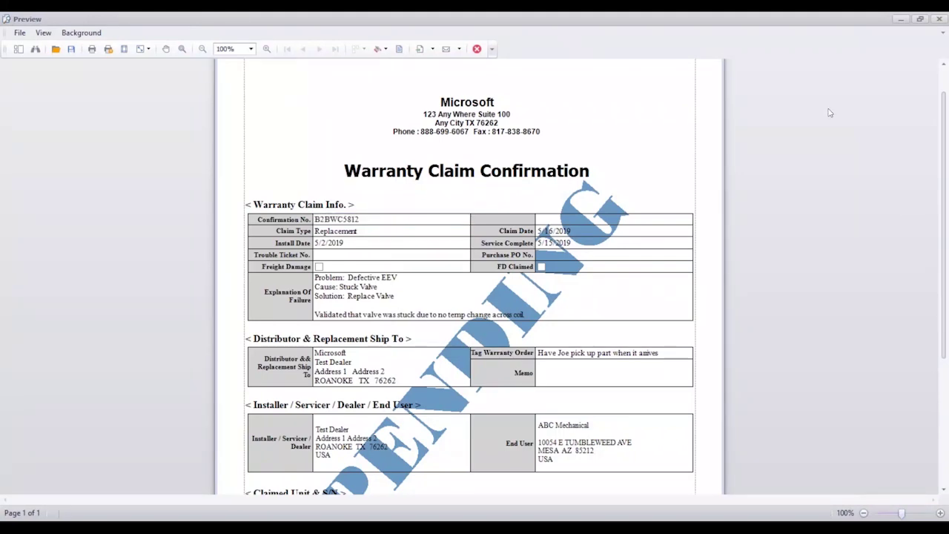
{"action": "scroll", "coordinate": [360, 206], "scroll_direction": "down", "scroll_amount": 5}
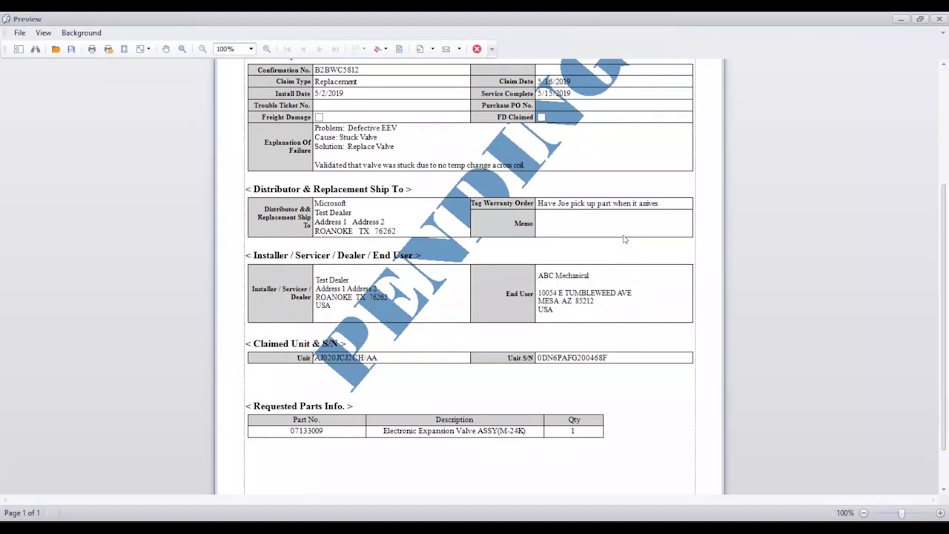
{"action": "scroll", "coordinate": [639, 357], "scroll_direction": "down", "scroll_amount": 3}
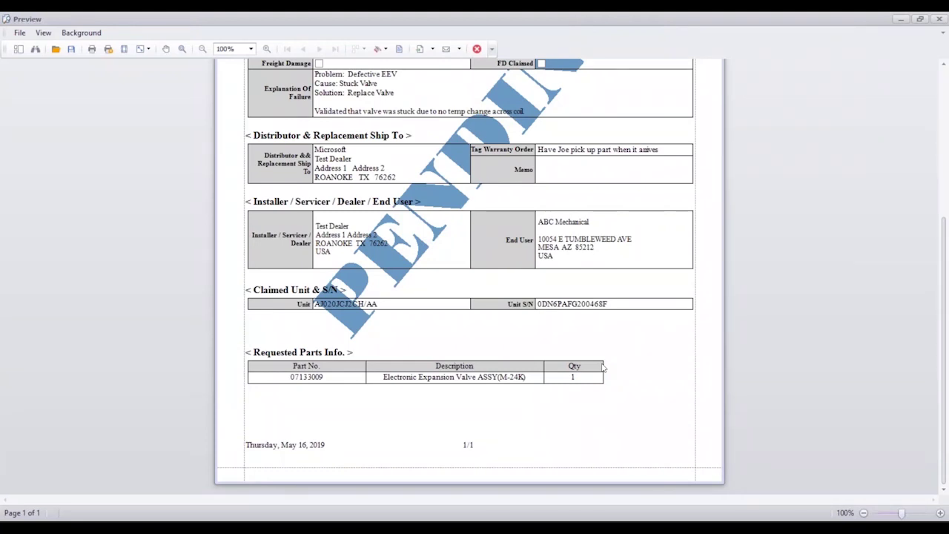
{"action": "scroll", "coordinate": [833, 317], "scroll_direction": "up", "scroll_amount": 10}
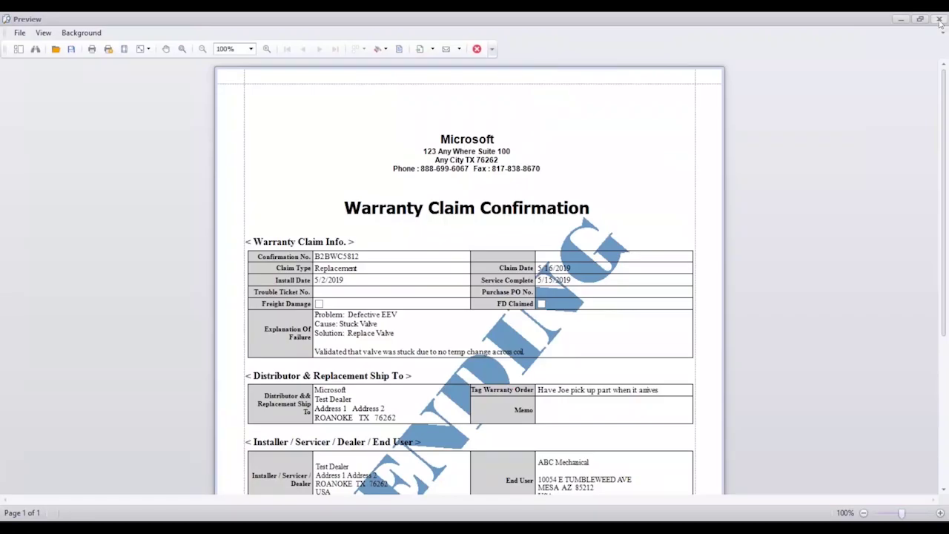
- Close the confirmation preview and exit the Submit Warranty Claim window to the home screen
{"action": "left_click", "coordinate": [939, 18]}
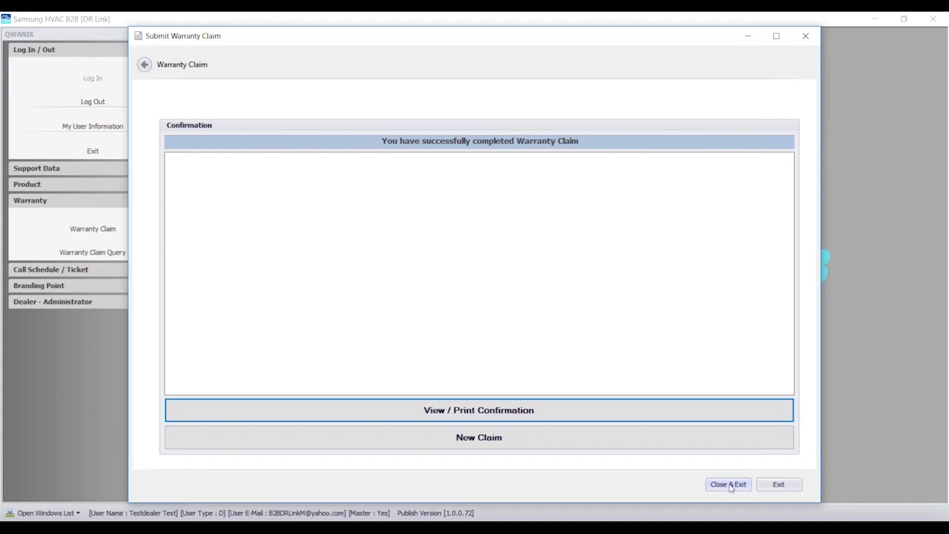
{"action": "left_click", "coordinate": [729, 485]}
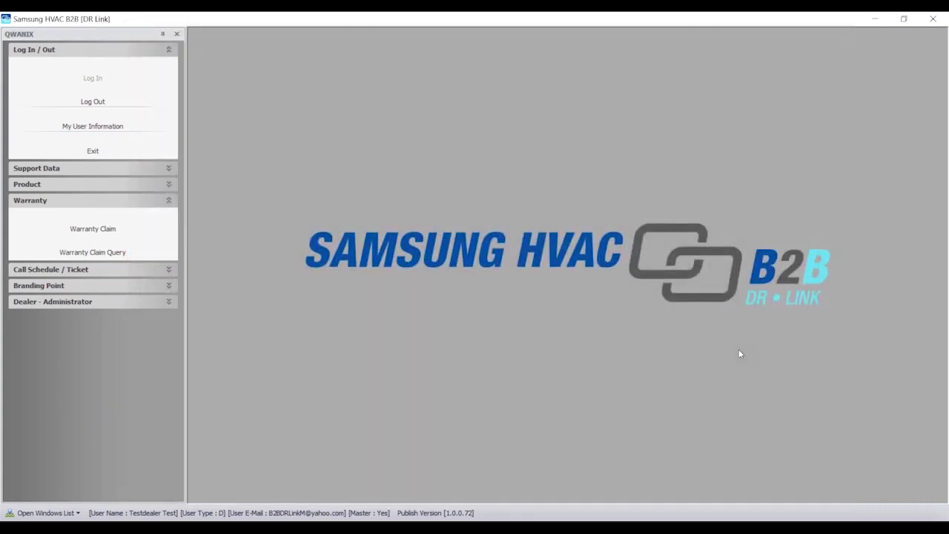